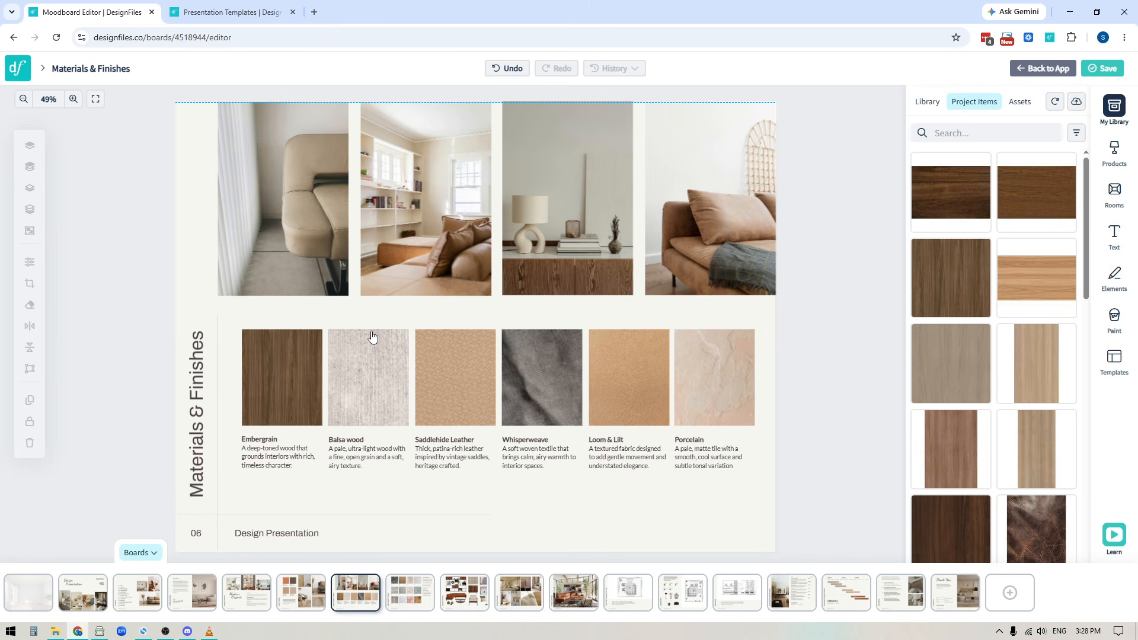
- Try the grey-brown wood sample and the dark brown wood sample from the project items in the Embergrain swatch
drag(948, 364, 272, 385)
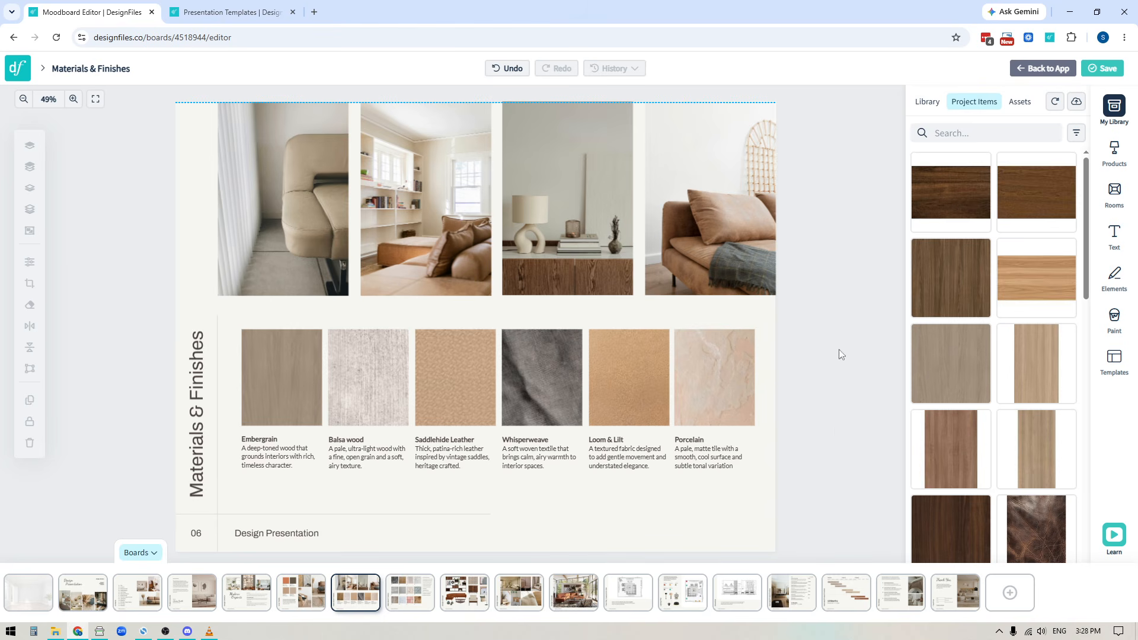
scroll(955, 436, down, 2)
scroll(955, 436, up, 2)
drag(956, 286, 281, 377)
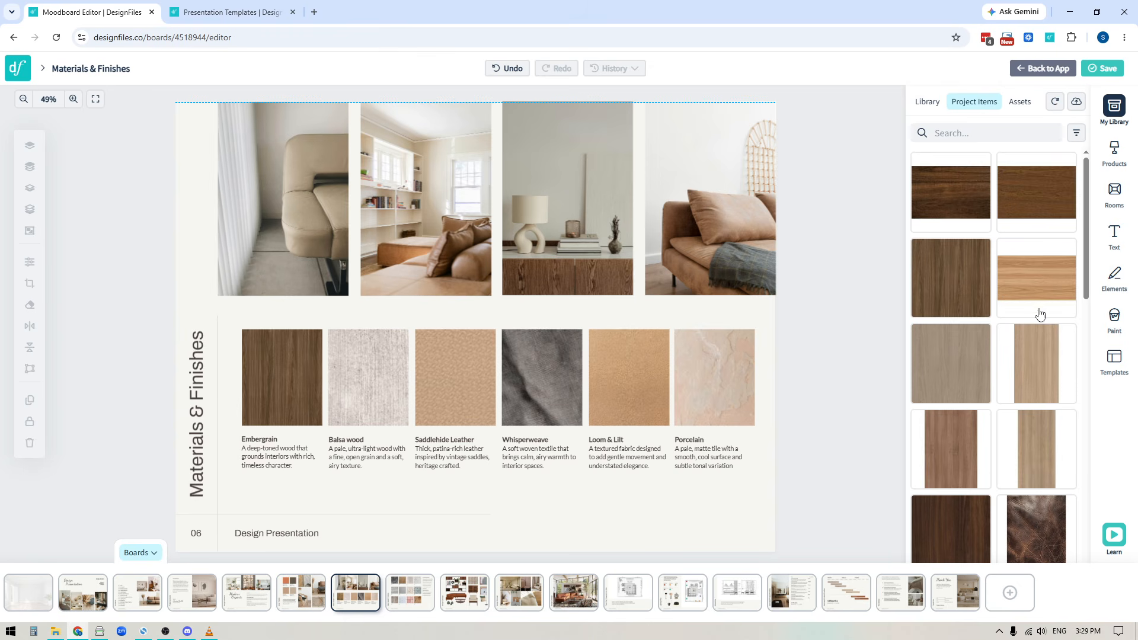
- Replace the Embergrain swatch image with the dark brown leather sample from the project items
scroll(984, 427, down, 2)
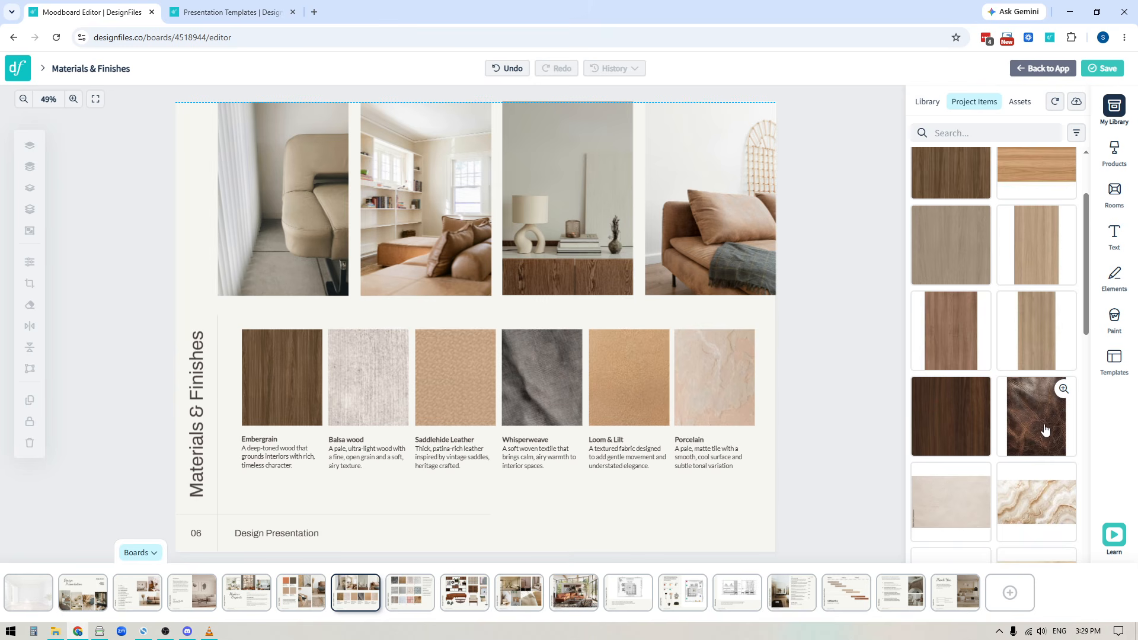
drag(1035, 416, 824, 390)
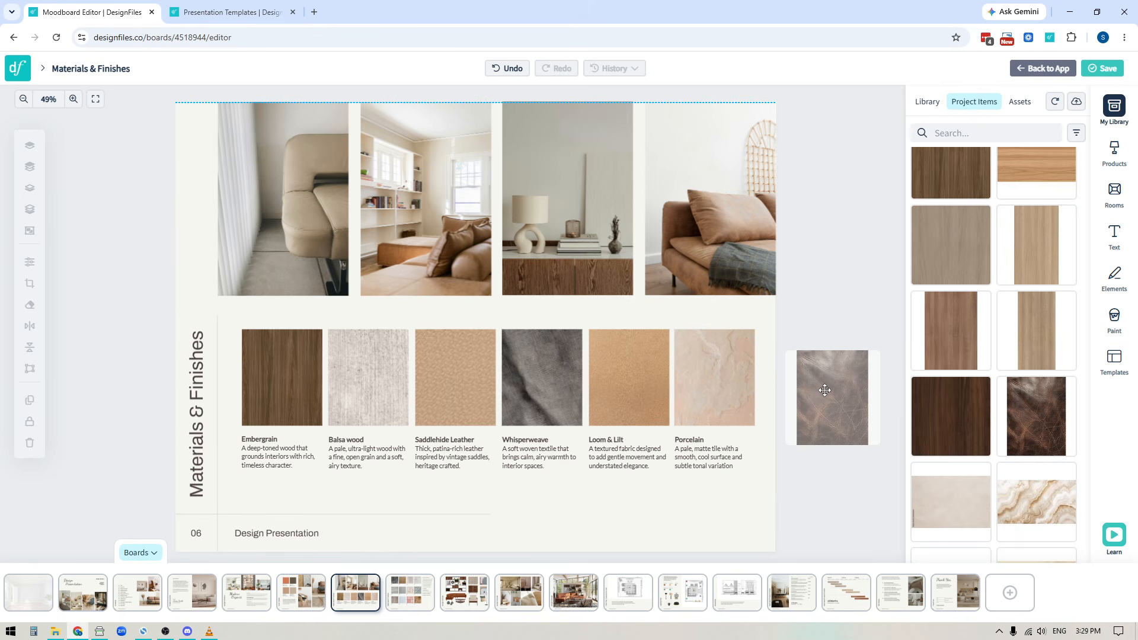
drag(825, 391, 291, 374)
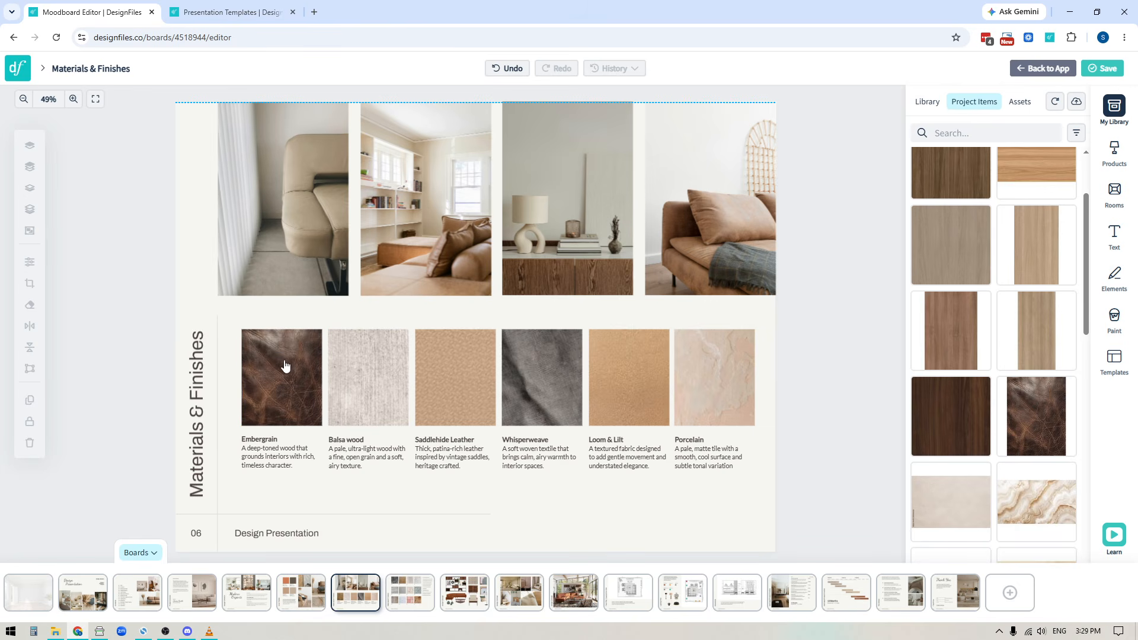
click(304, 486)
- Replace the Porcelain swatch image with the cream-and-gold marble sample and shift it slightly within its crop frame
drag(1036, 507, 715, 370)
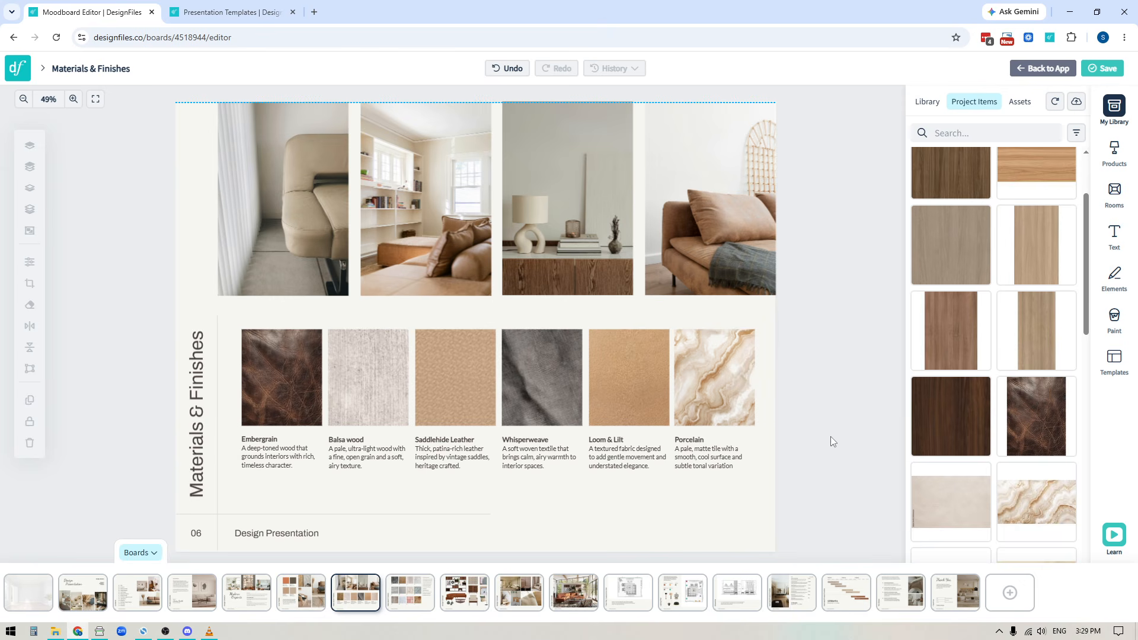
double_click(716, 376)
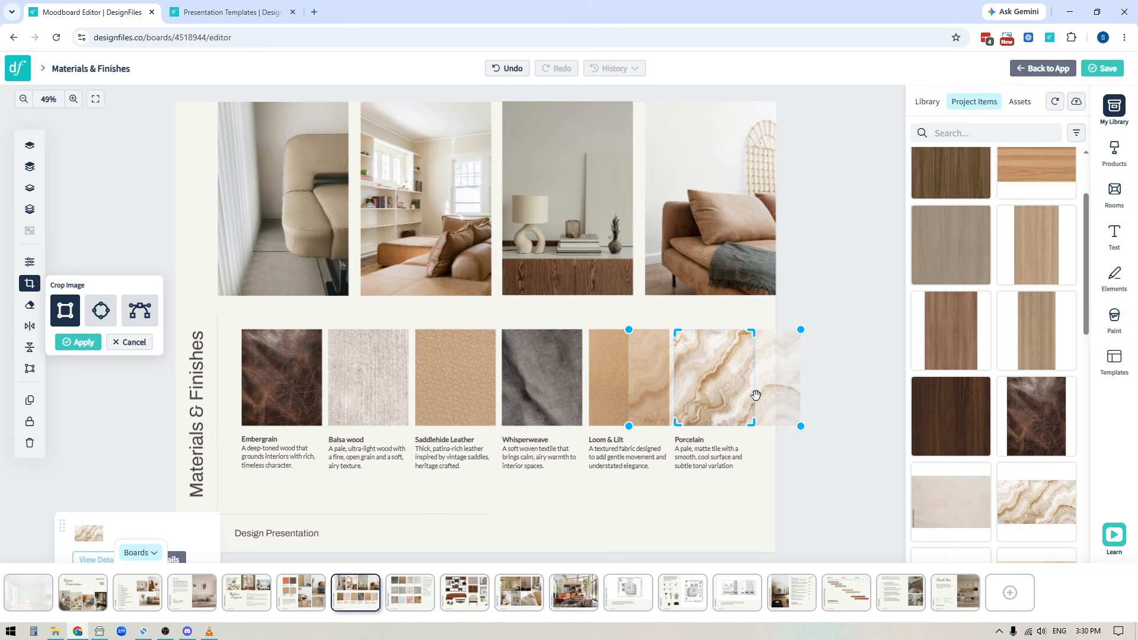
mouse_move(786, 385)
mouse_down()
mouse_move(761, 382)
mouse_move(833, 379)
mouse_move(750, 380)
mouse_move(791, 381)
mouse_up()
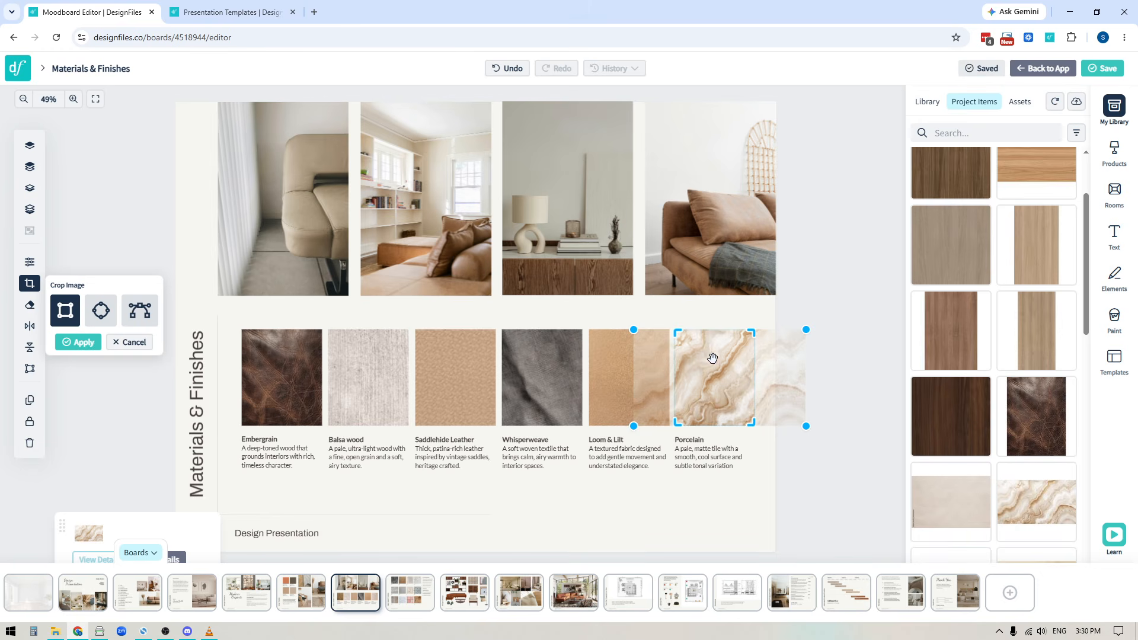
click(83, 343)
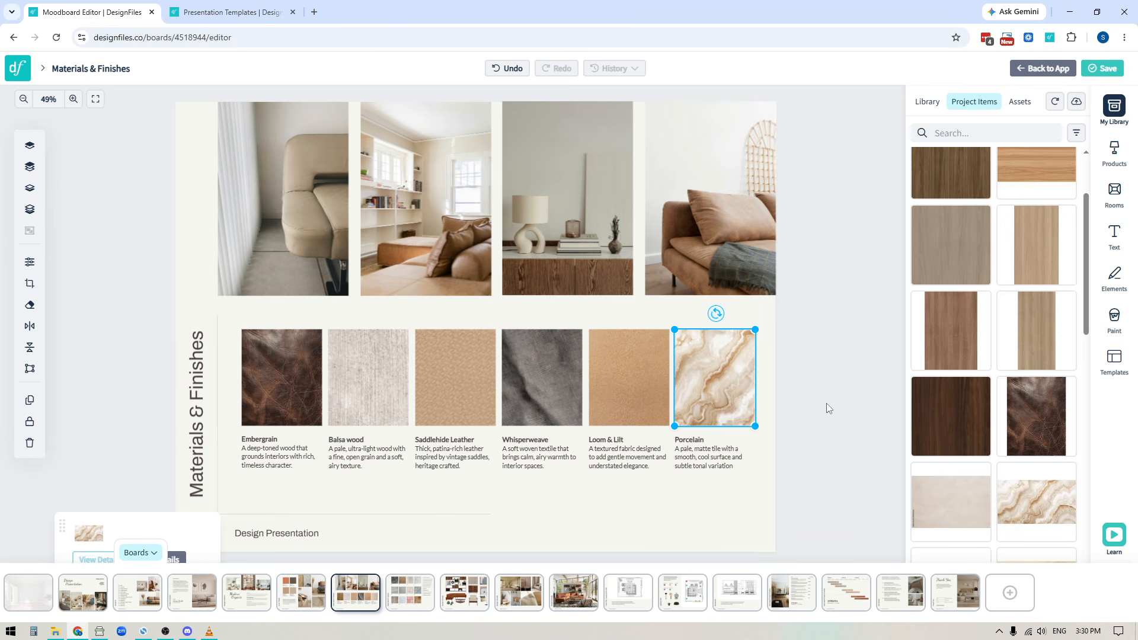
click(844, 391)
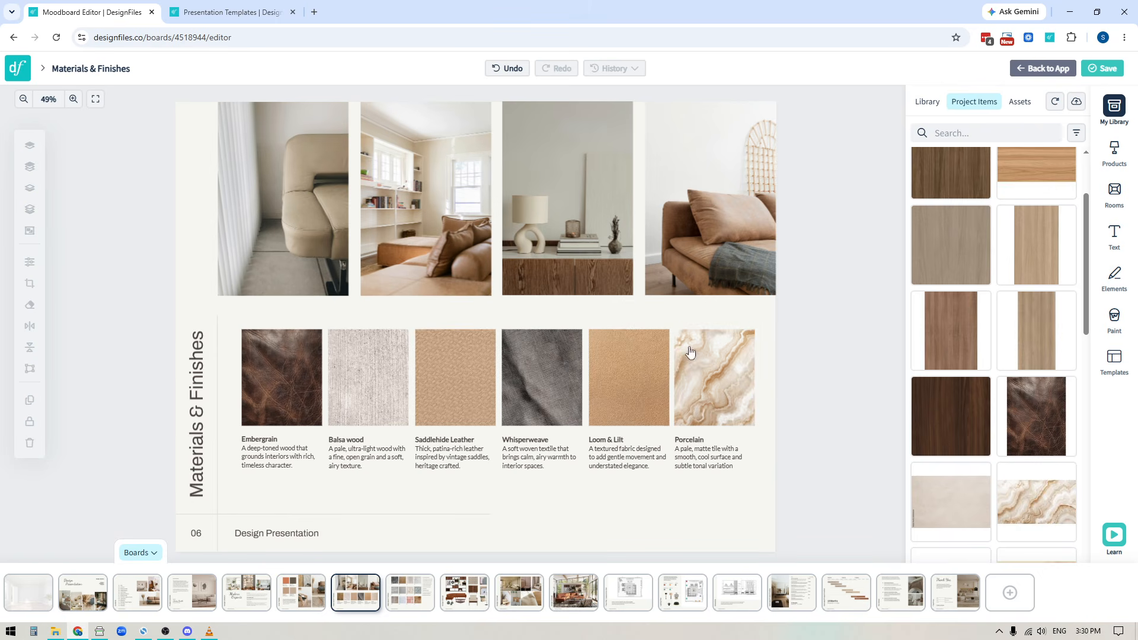
- Enlarge and reposition the marble image inside the Porcelain swatch's crop frame and apply the crop
double_click(717, 384)
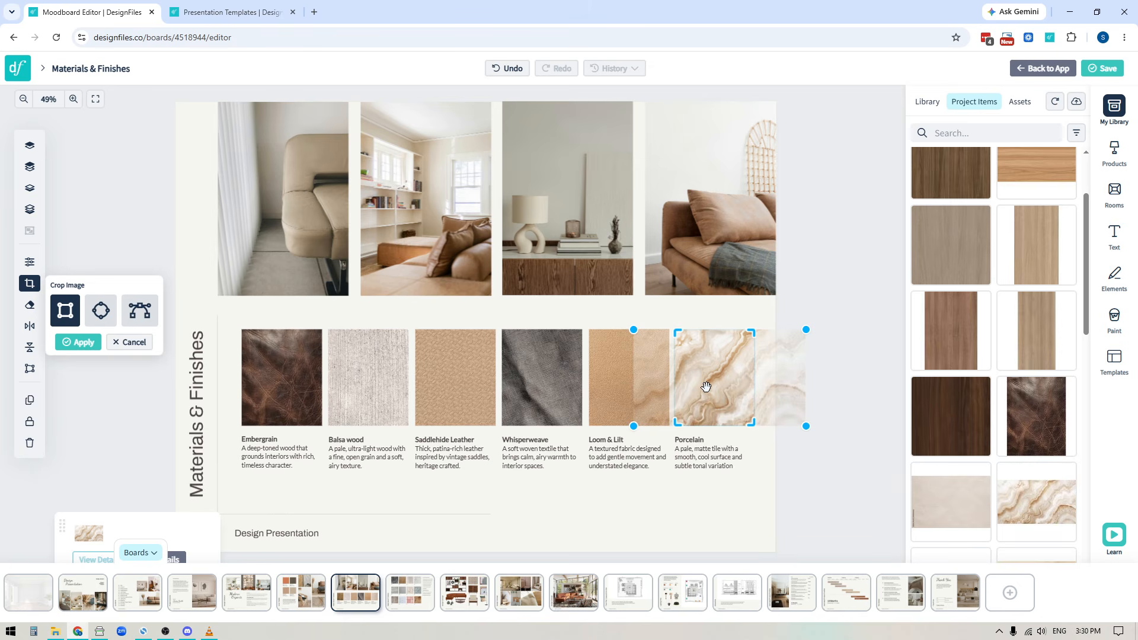
mouse_move(703, 377)
mouse_down()
mouse_move(747, 375)
mouse_move(701, 373)
mouse_up()
drag(780, 391, 821, 384)
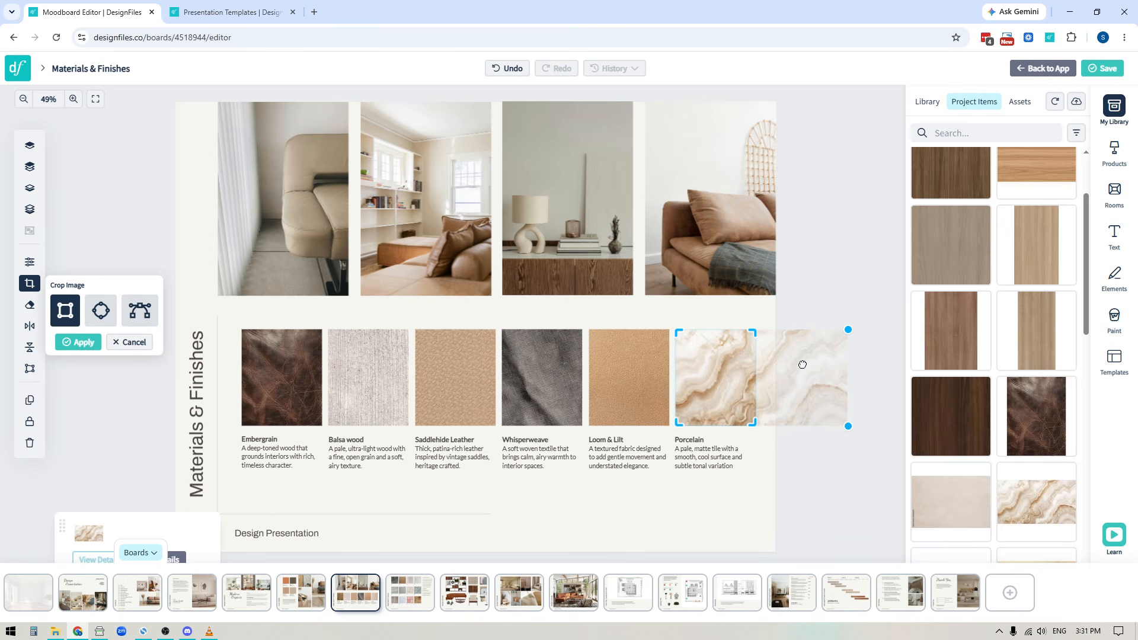
drag(803, 365, 651, 359)
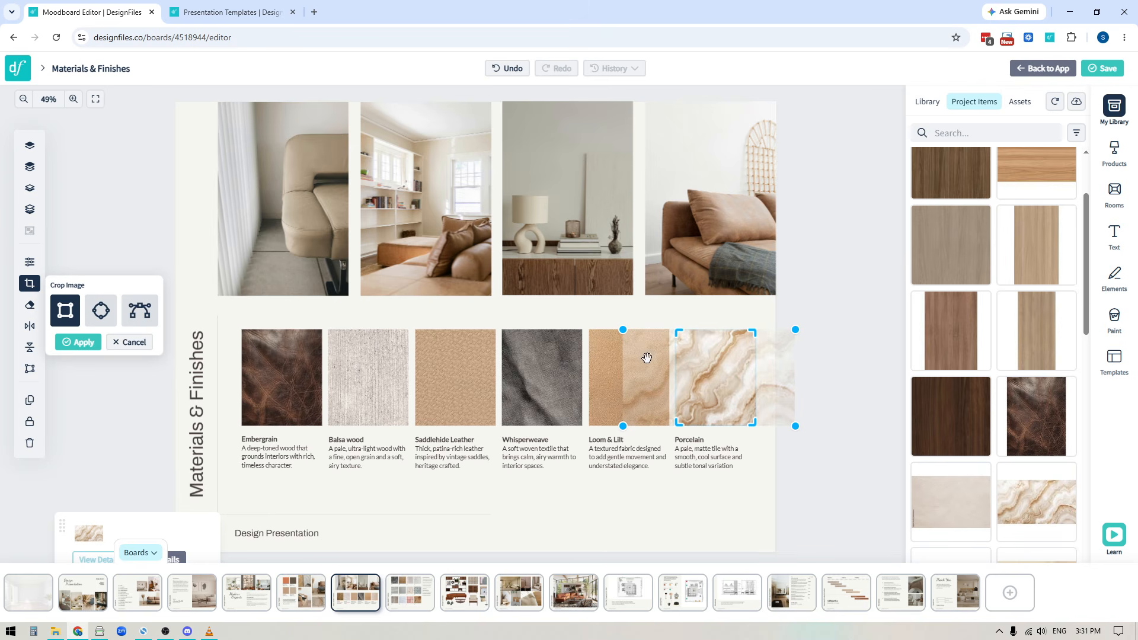
drag(795, 329, 869, 269)
drag(794, 391, 766, 397)
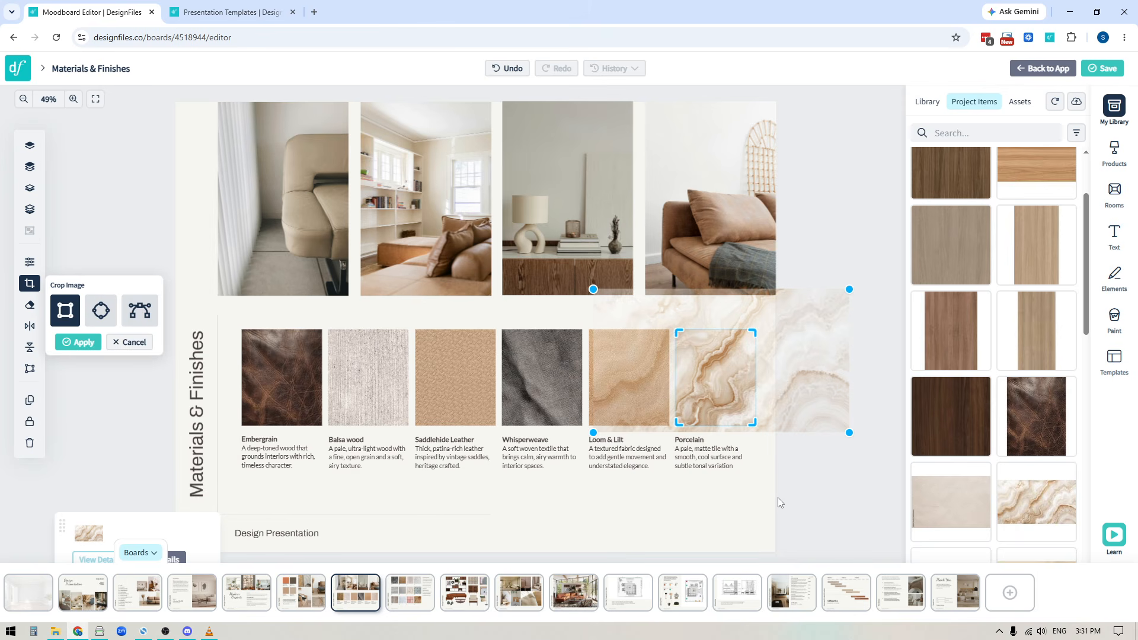
click(84, 343)
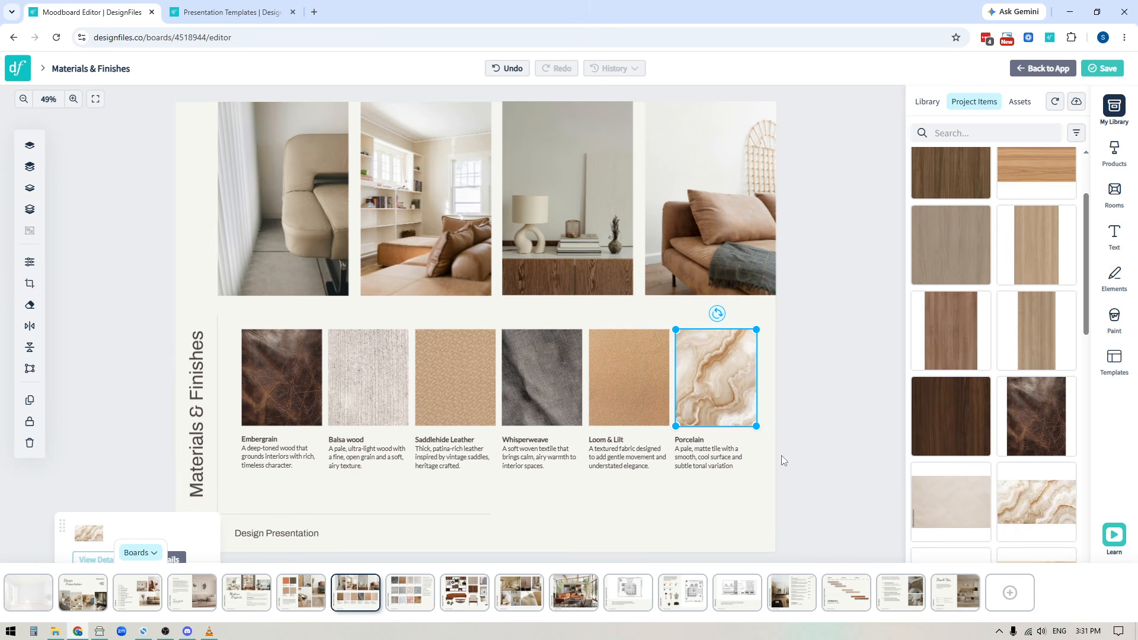
- On the Design Concept board, replace the beige armchair with the brown $1,999.00 armchair from the product catalog
click(458, 605)
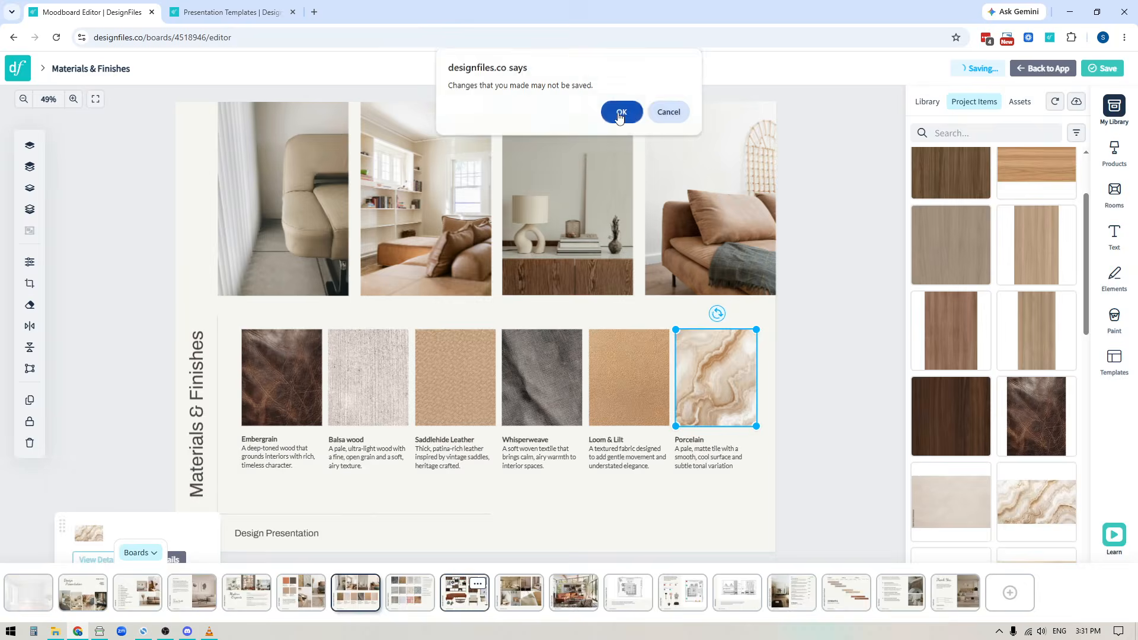
click(620, 114)
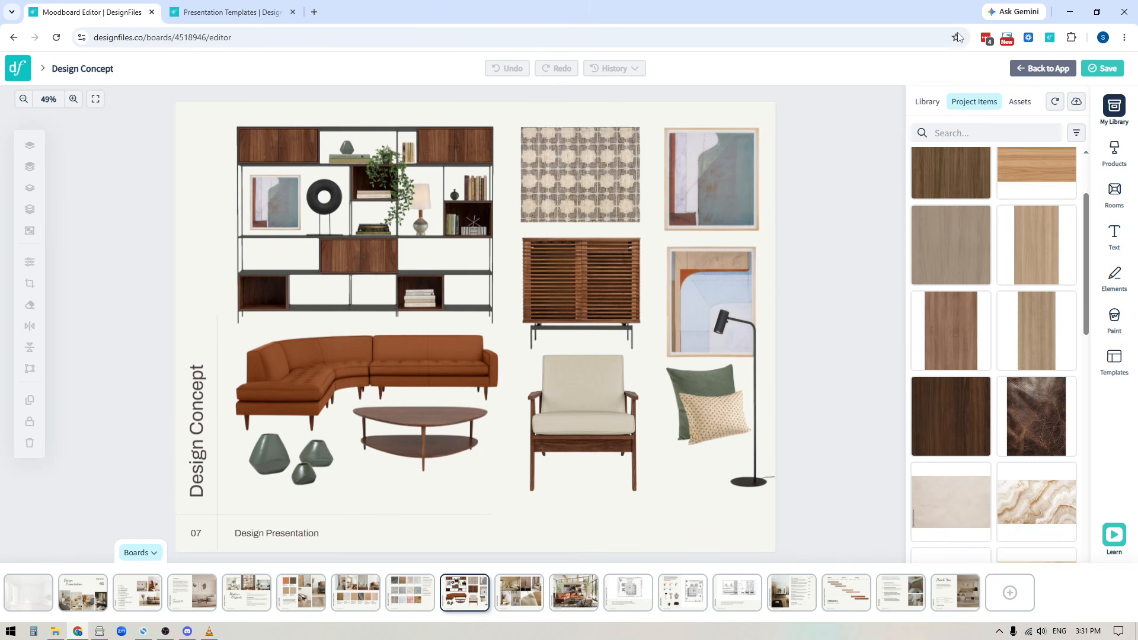
click(1114, 151)
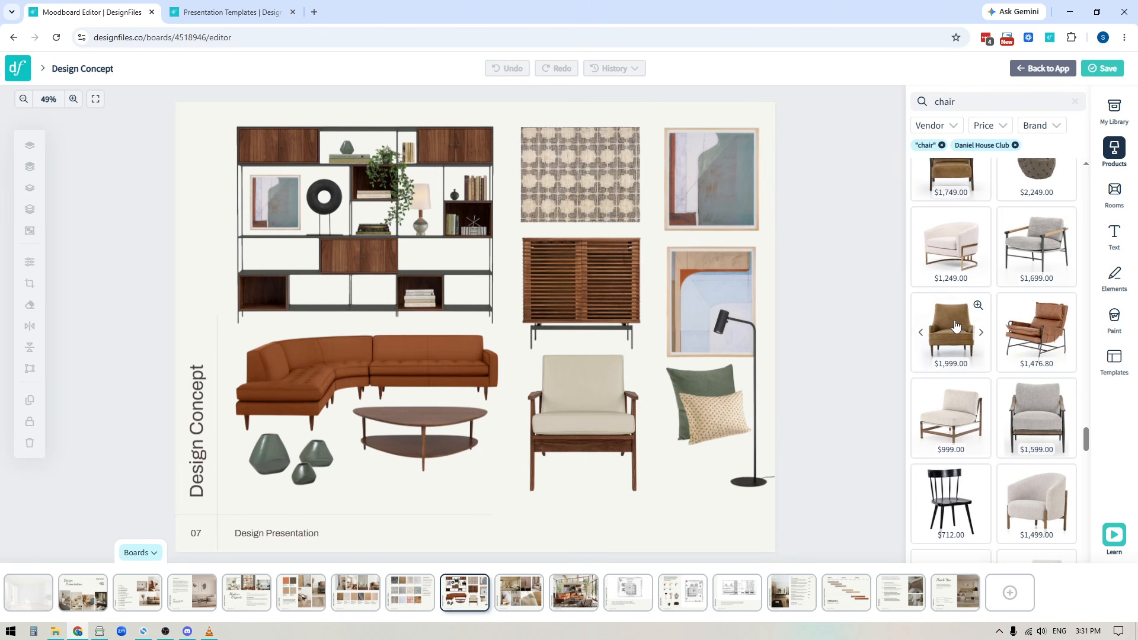
drag(954, 321, 600, 404)
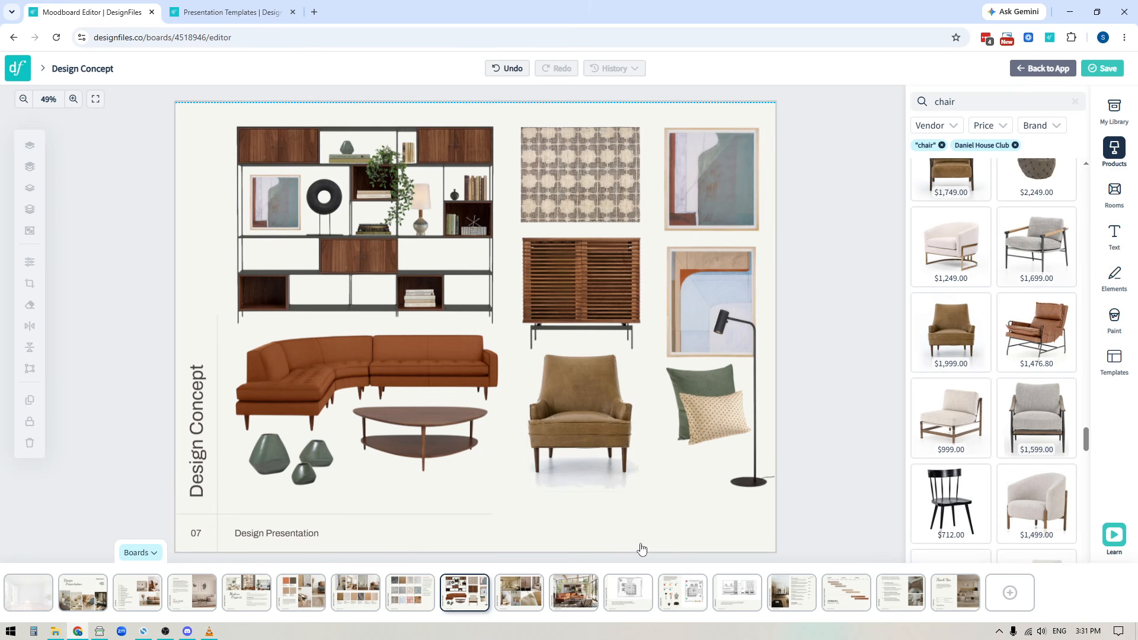
- Adjust the brown armchair image within its crop frame, apply the crop and deselect the armchair
click(589, 422)
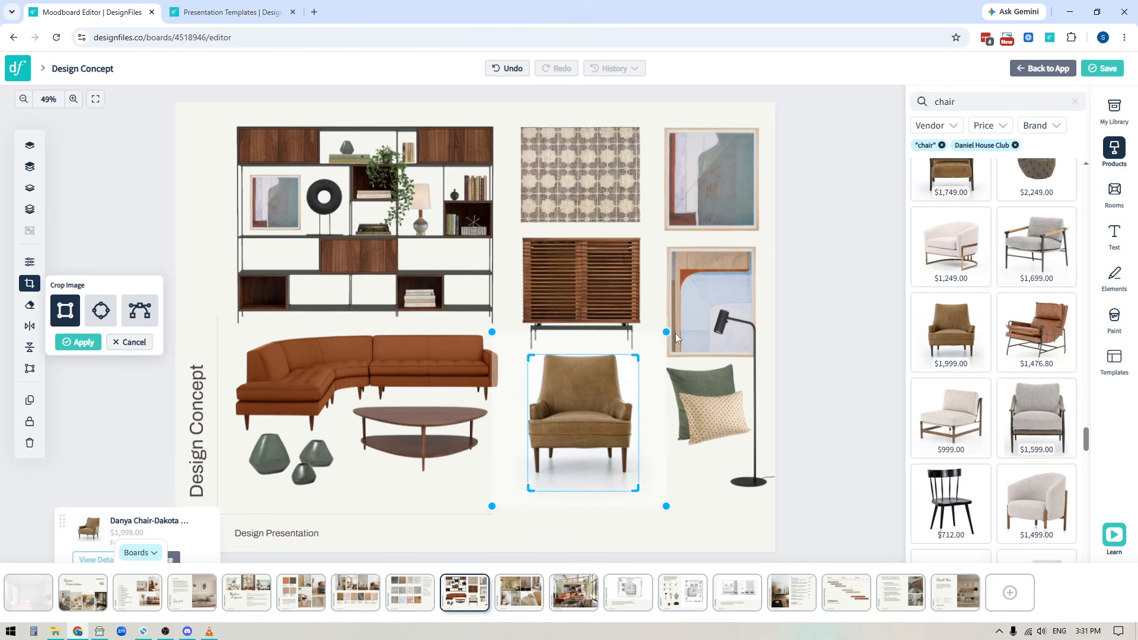
drag(668, 329, 651, 364)
drag(596, 389, 594, 387)
click(78, 342)
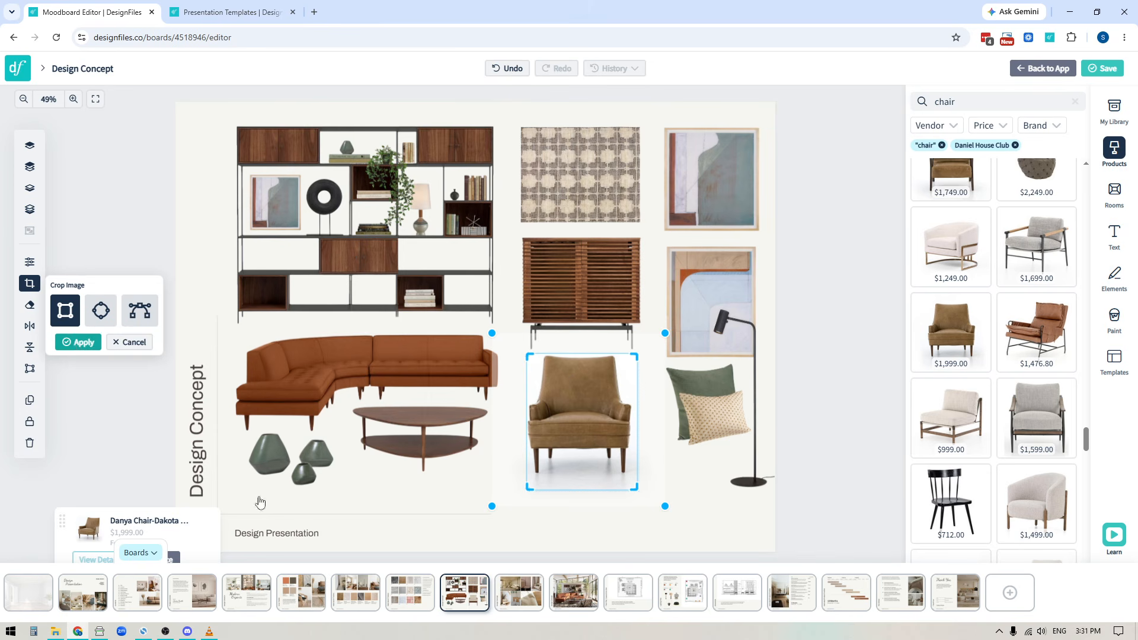
click(859, 399)
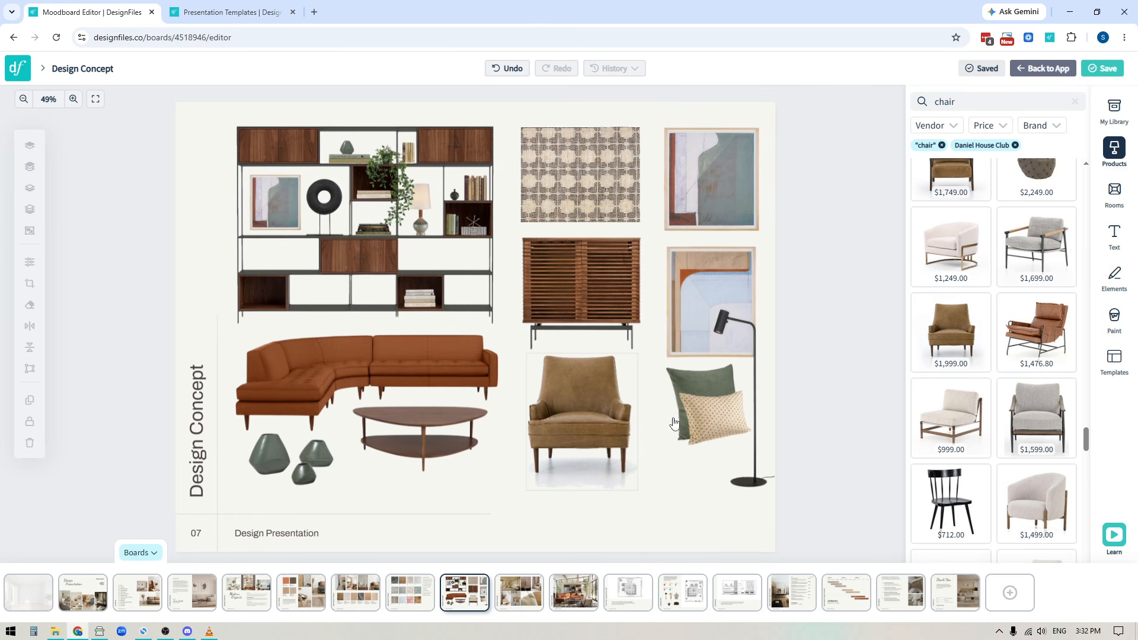
- Browse the DF Templates collection of design presentations and project proposals
click(1115, 362)
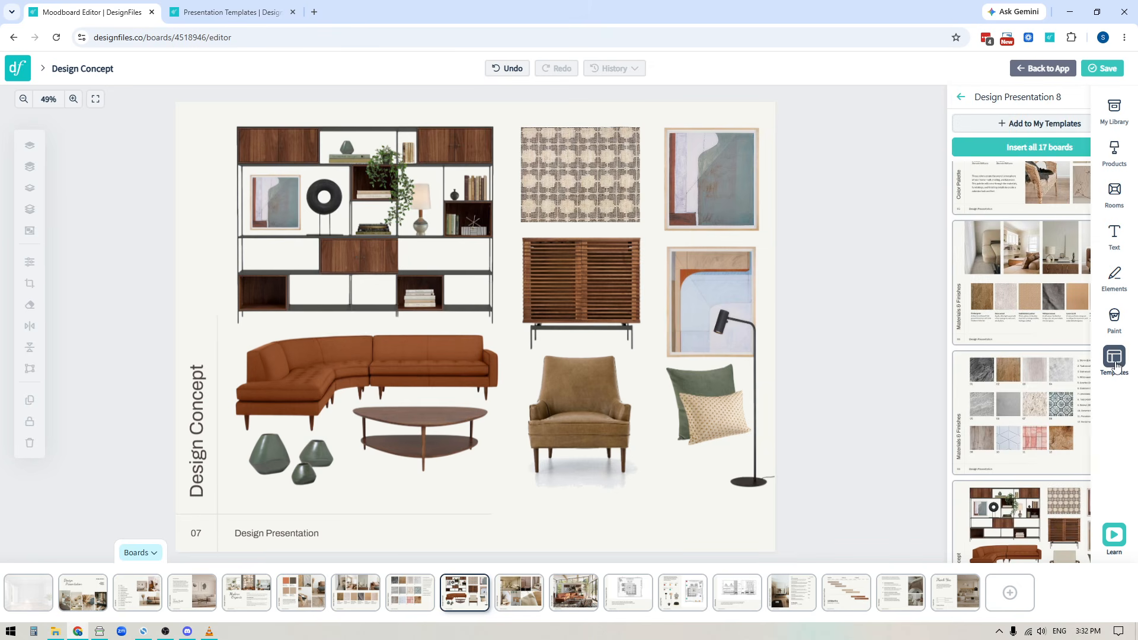
click(922, 101)
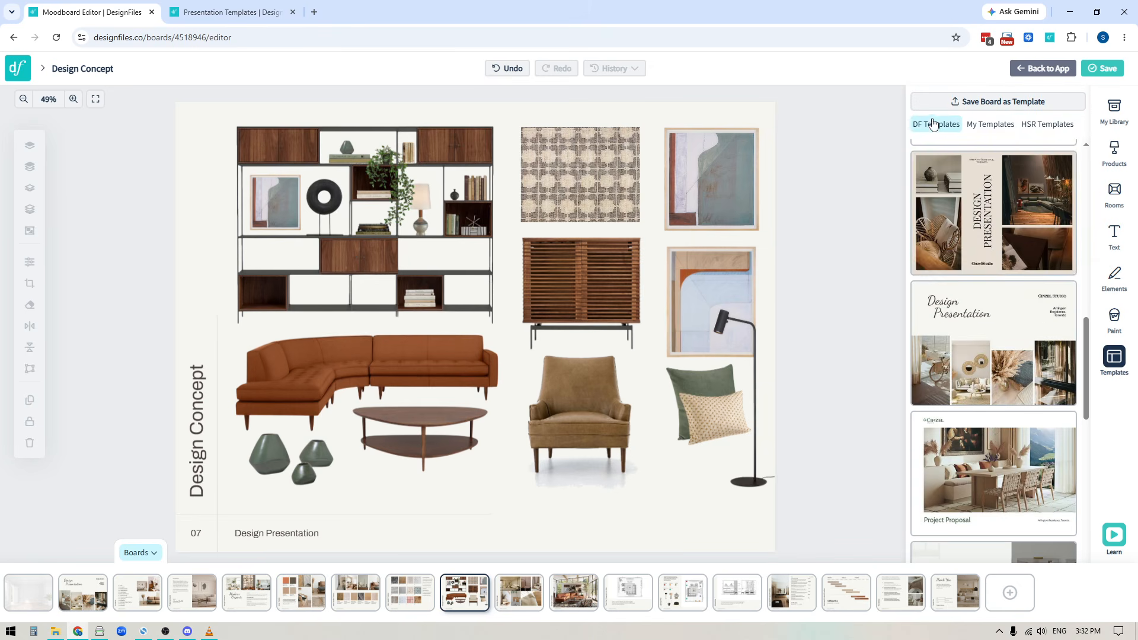
scroll(978, 374, down, 5)
scroll(979, 374, down, 4)
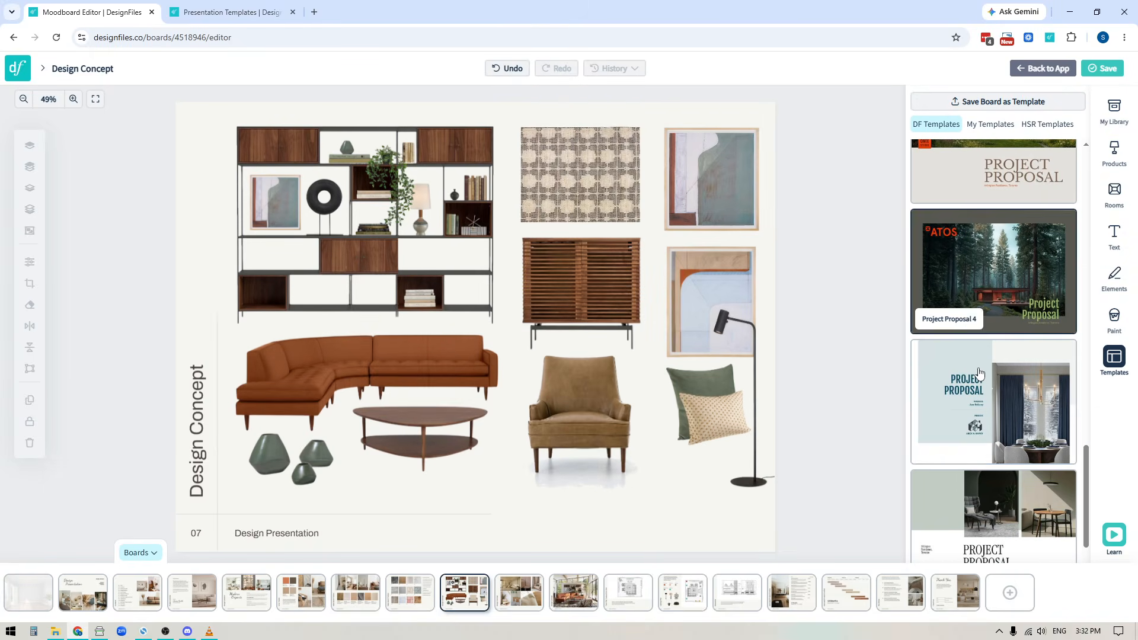
scroll(981, 408, up, 9)
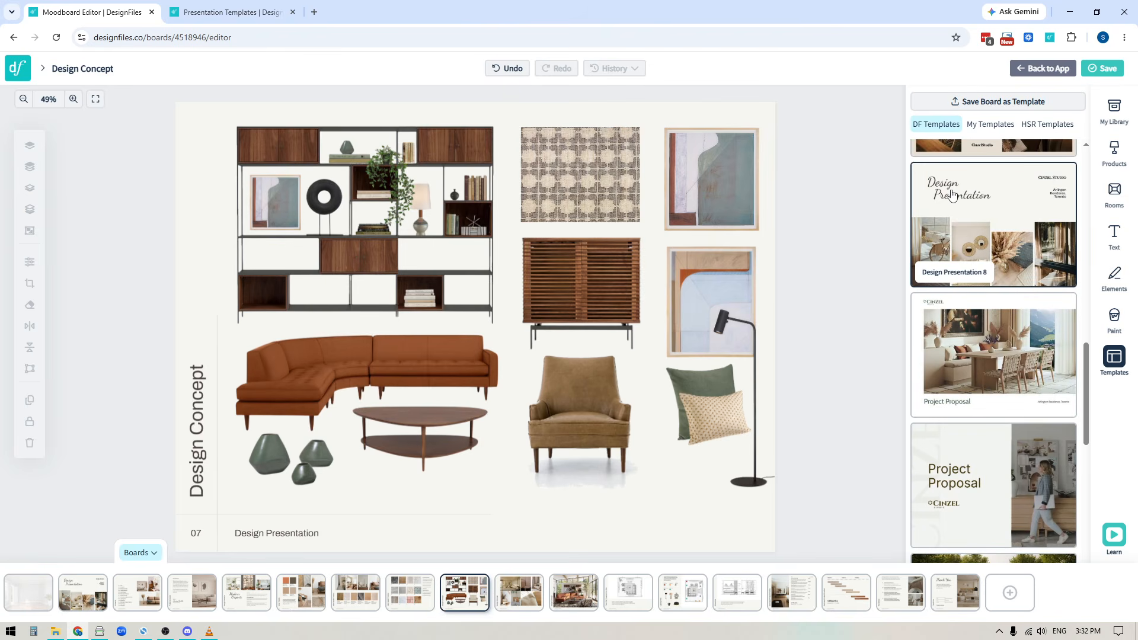
scroll(985, 344, up, 3)
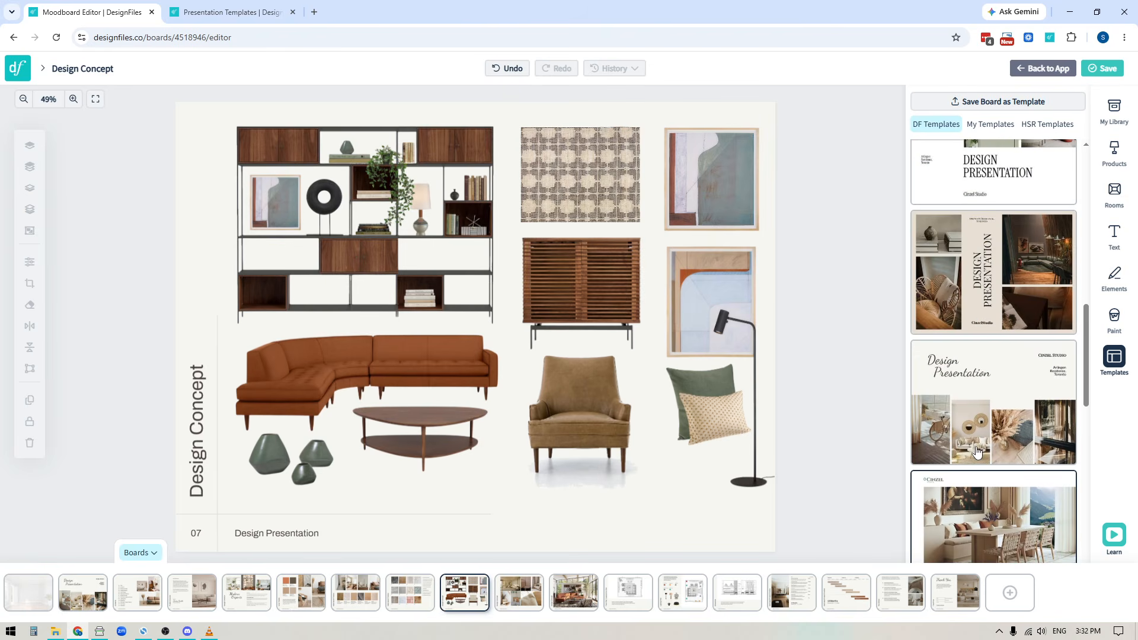
- Open the Design Presentation 8 template and look through its boards, from the title to the lighting plan and elevations
click(1018, 459)
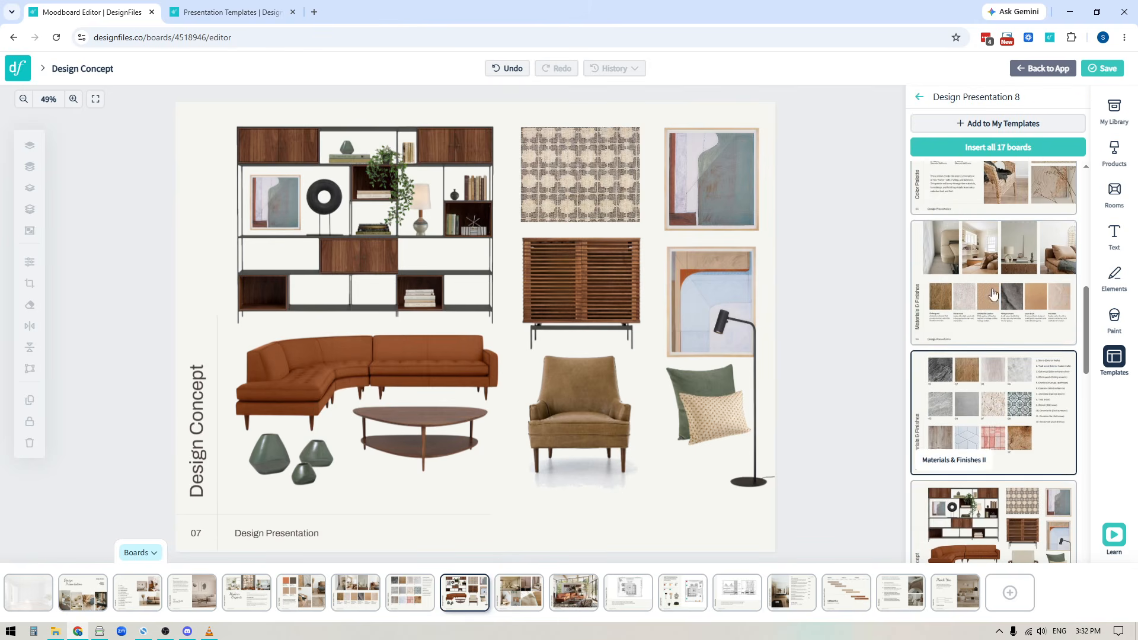
scroll(1015, 310, up, 5)
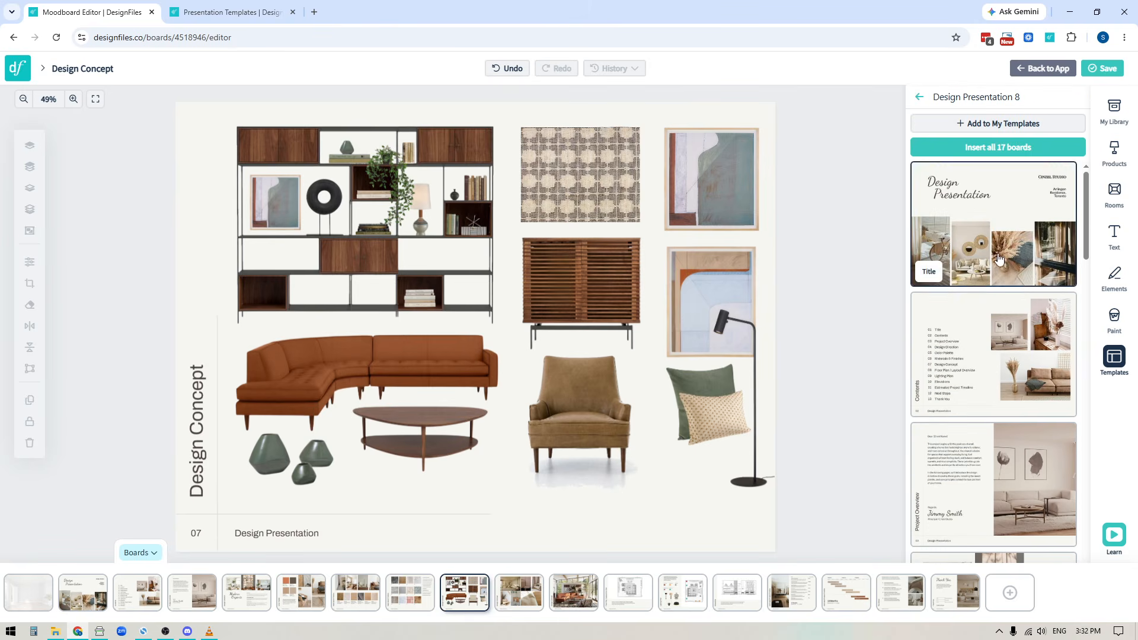
scroll(1002, 320, down, 7)
scroll(1001, 330, down, 8)
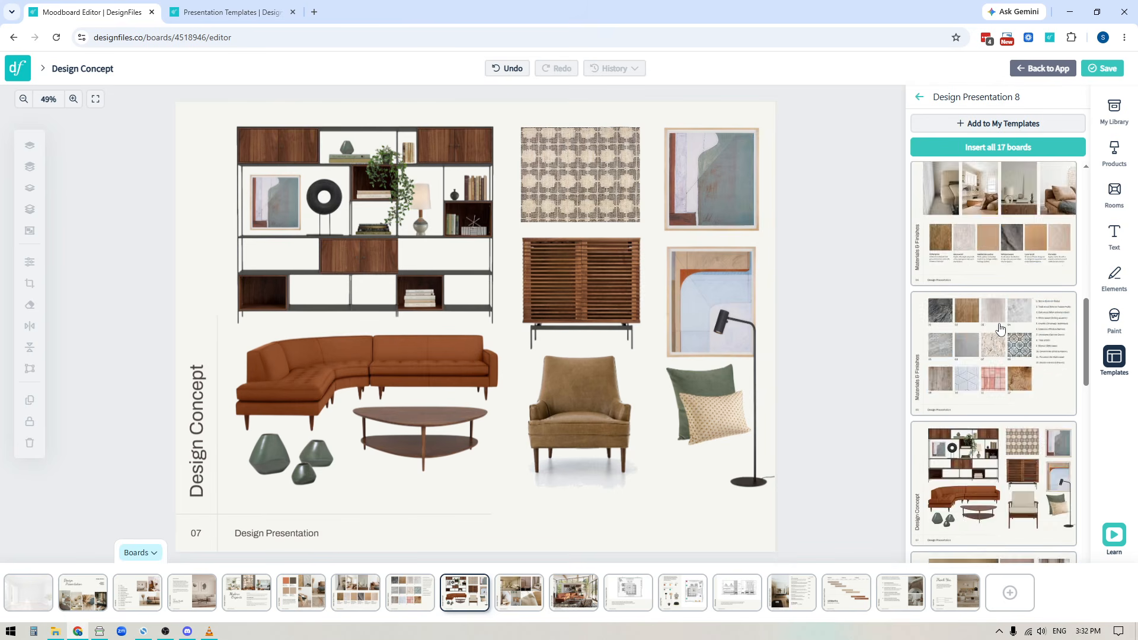
scroll(1001, 328, down, 1)
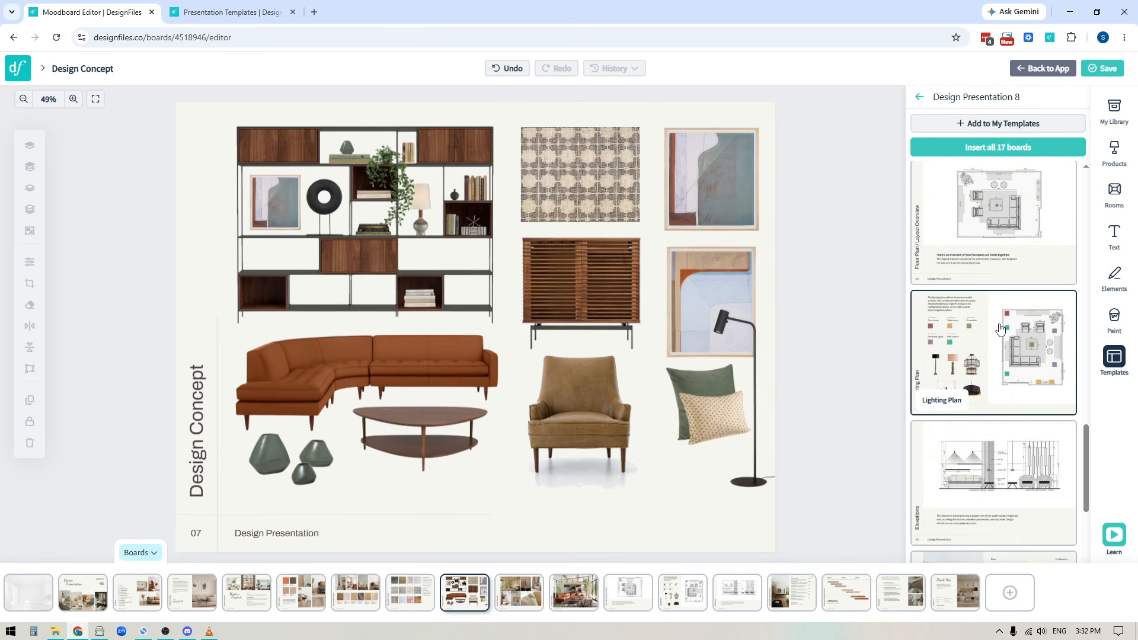
scroll(1000, 328, up, 5)
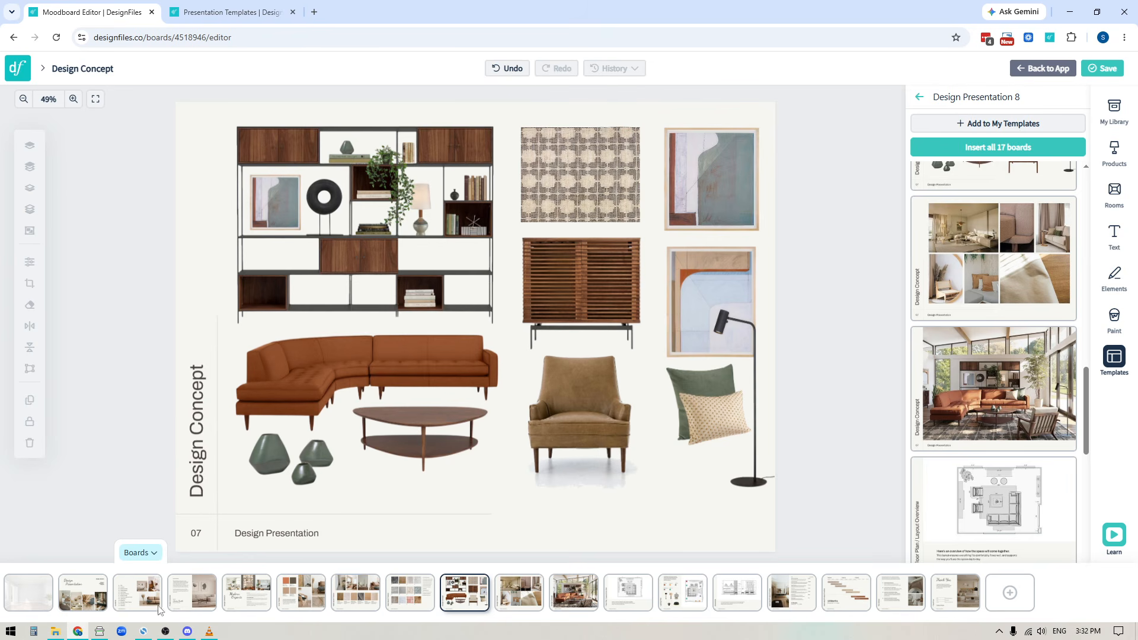
- Return to the first Materials & Finishes board
click(341, 596)
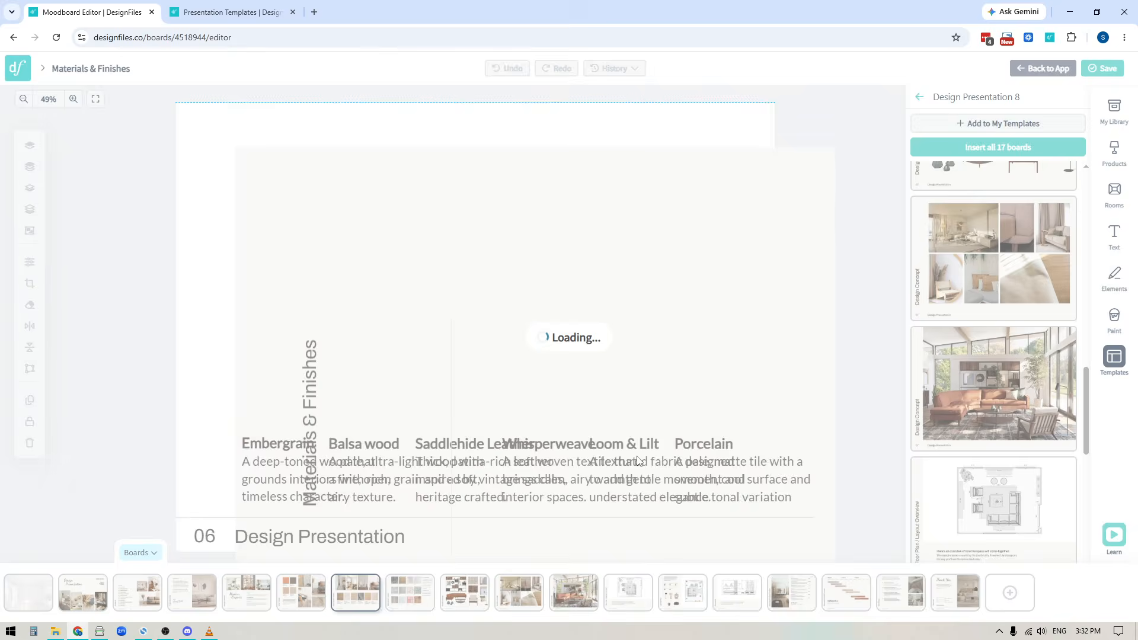